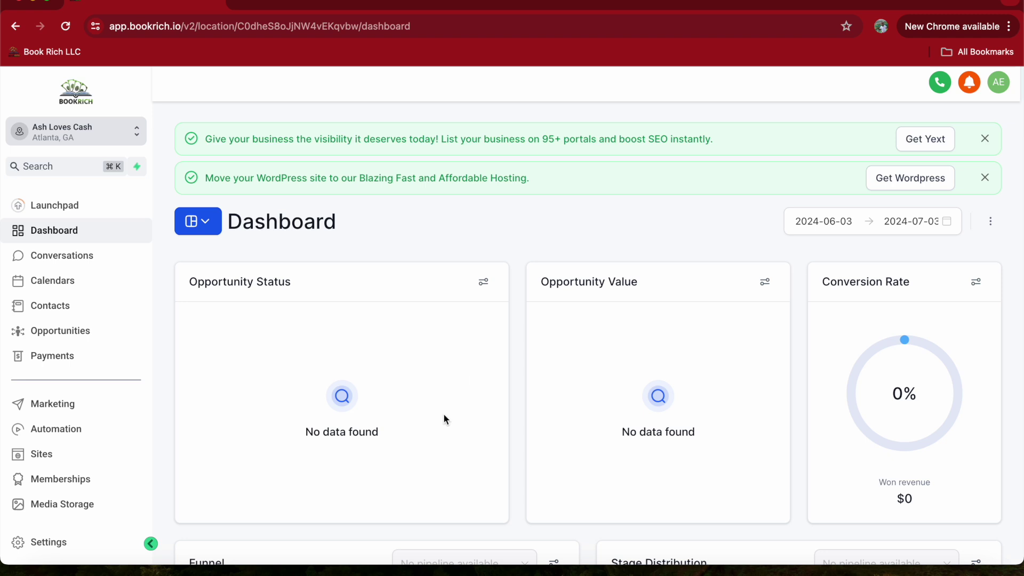
- Open the empty Pipelines list under Opportunities
{"action": "left_click", "coordinate": [82, 332]}
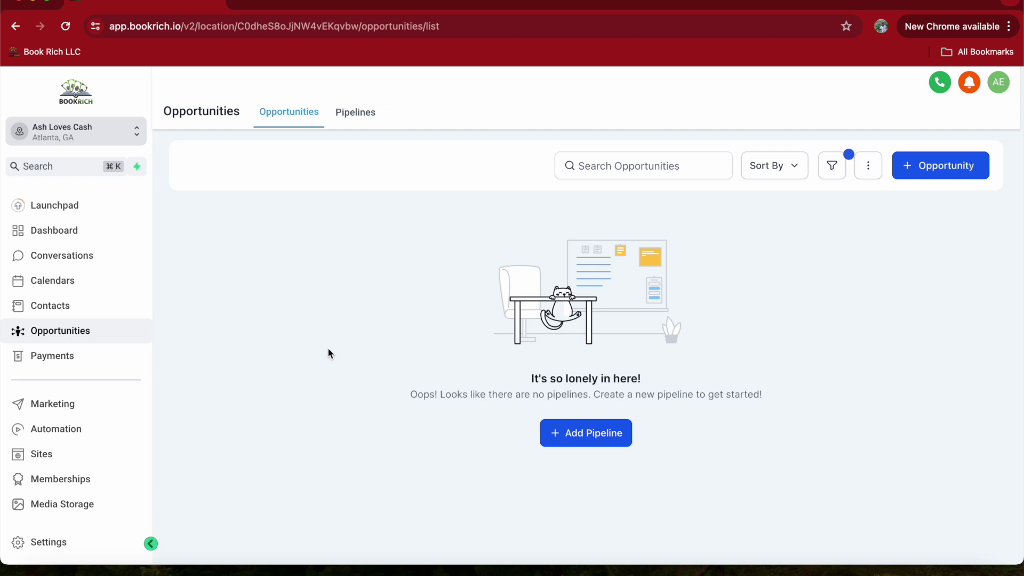
{"action": "left_click", "coordinate": [557, 435]}
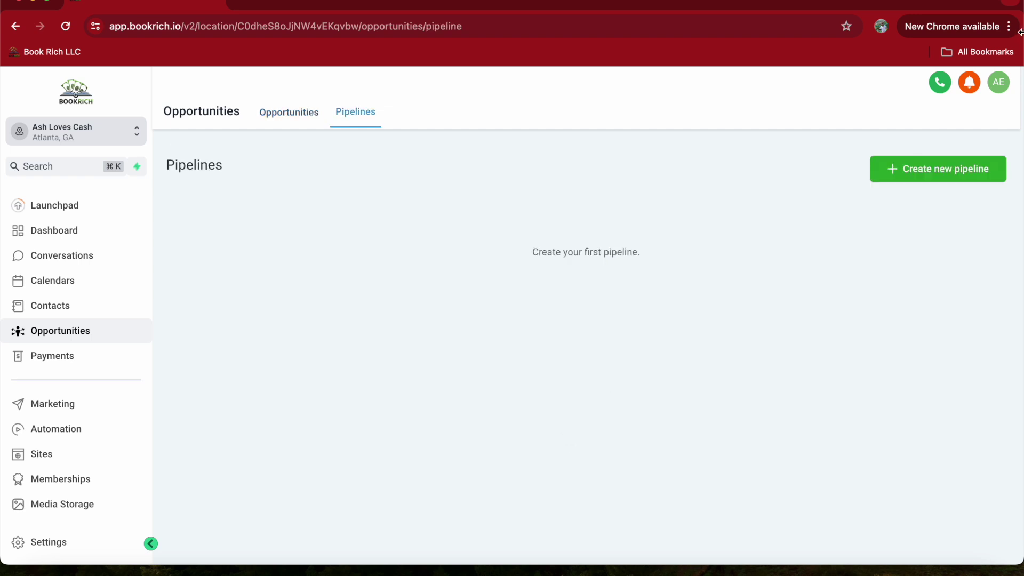
- Start a new pipeline and name it 'Sales Pipeline'
{"action": "left_click", "coordinate": [940, 172]}
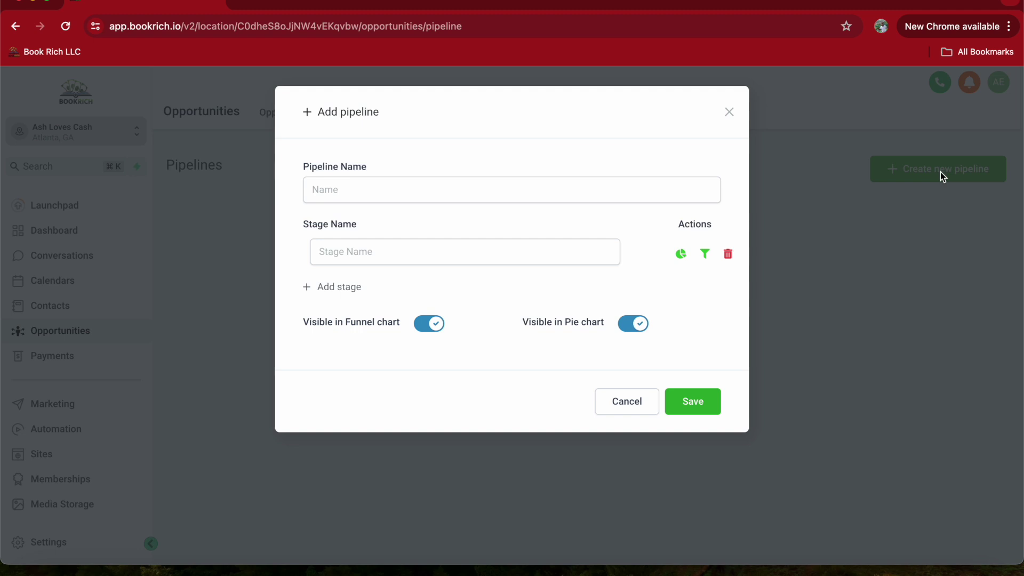
{"action": "left_click", "coordinate": [551, 184]}
{"action": "left_click", "coordinate": [441, 228]}
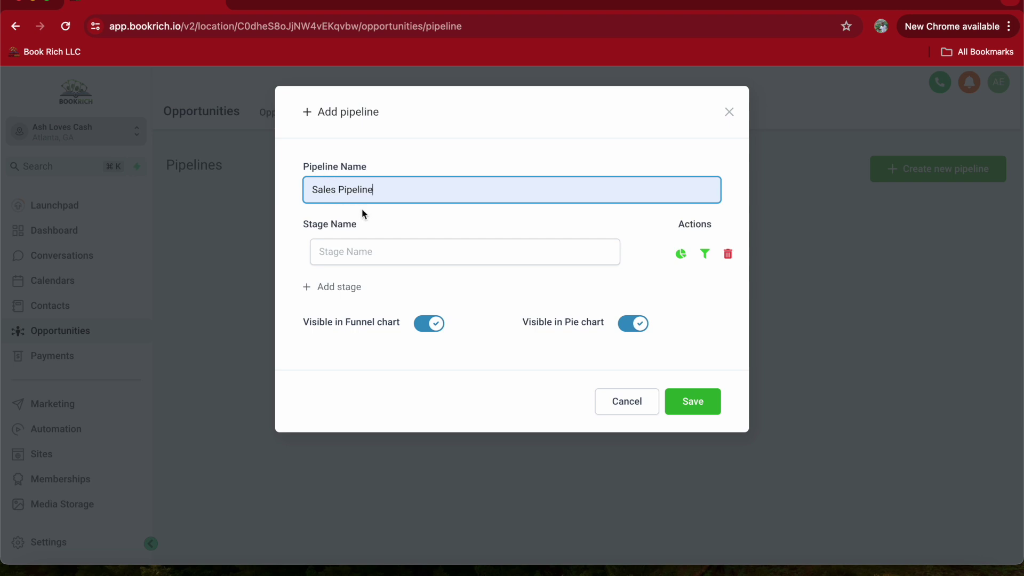
- Add the first two stages, 'New Lead' and 'Contacted'
{"action": "left_click", "coordinate": [347, 293]}
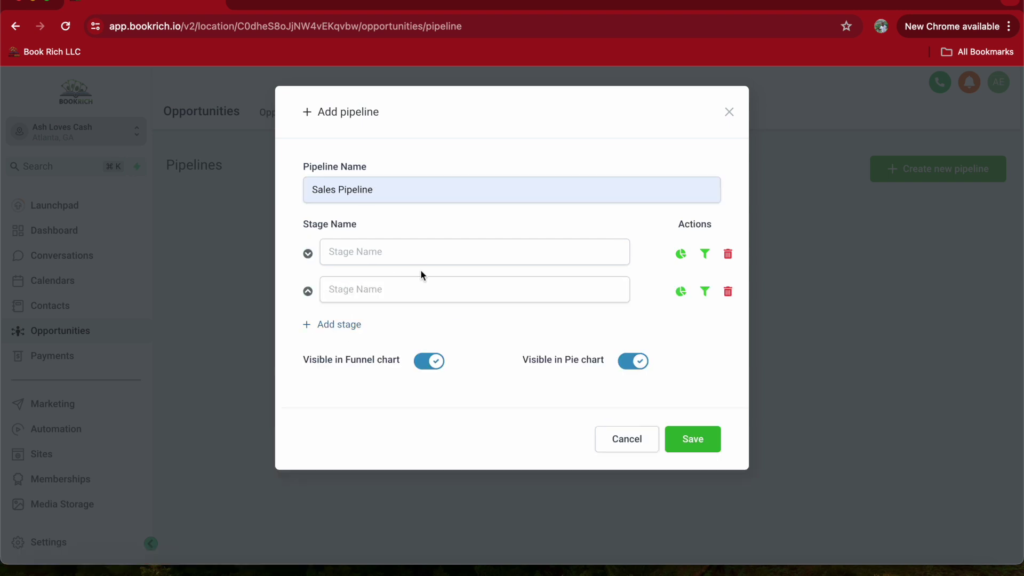
{"action": "left_click", "coordinate": [414, 251]}
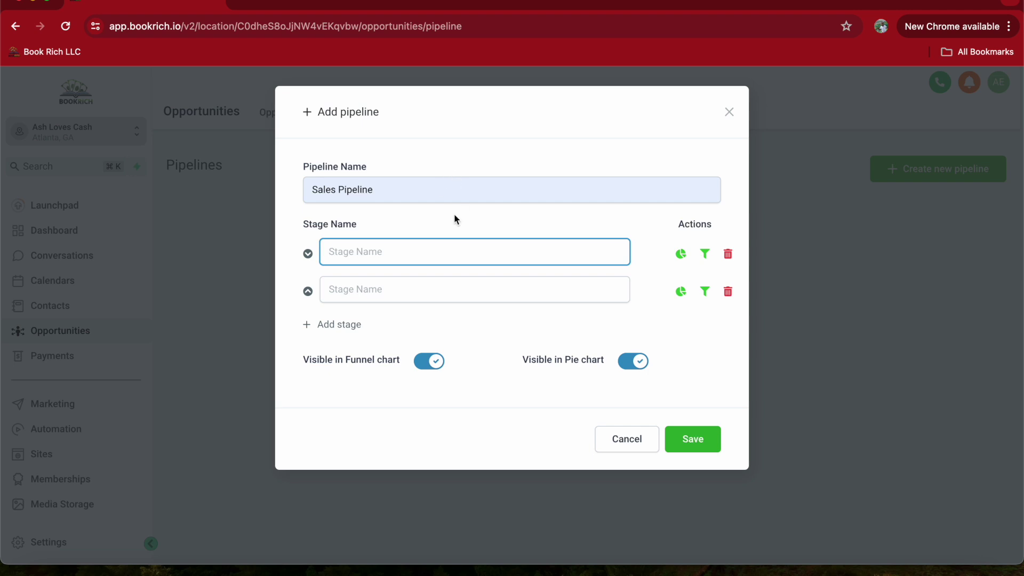
{"action": "type", "text": "New Lead"}
{"action": "left_click", "coordinate": [360, 295]}
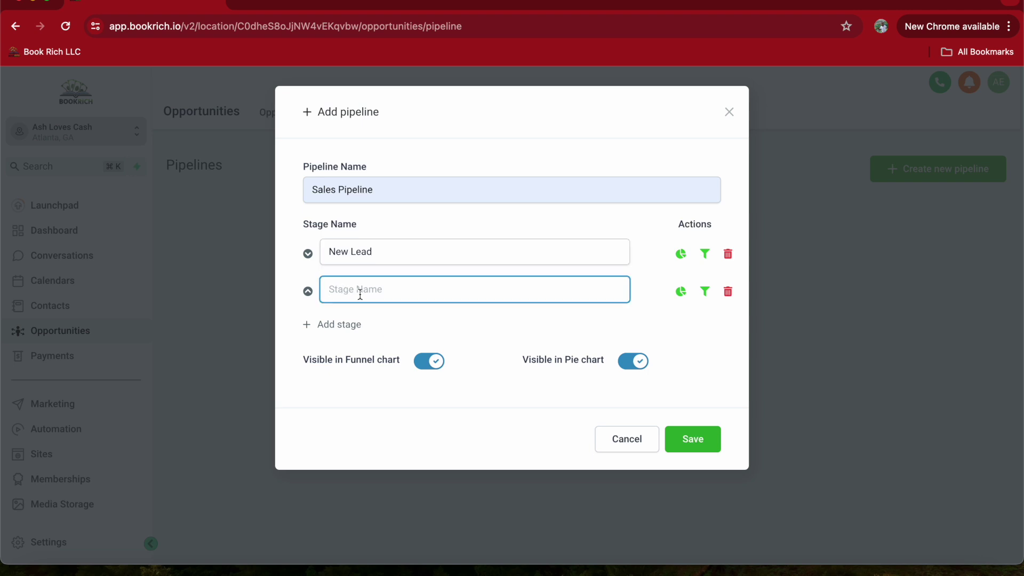
{"action": "type", "text": "Contacted"}
- Add two more stages named 'Proposal Sent' and 'Closed'
{"action": "left_click", "coordinate": [313, 325]}
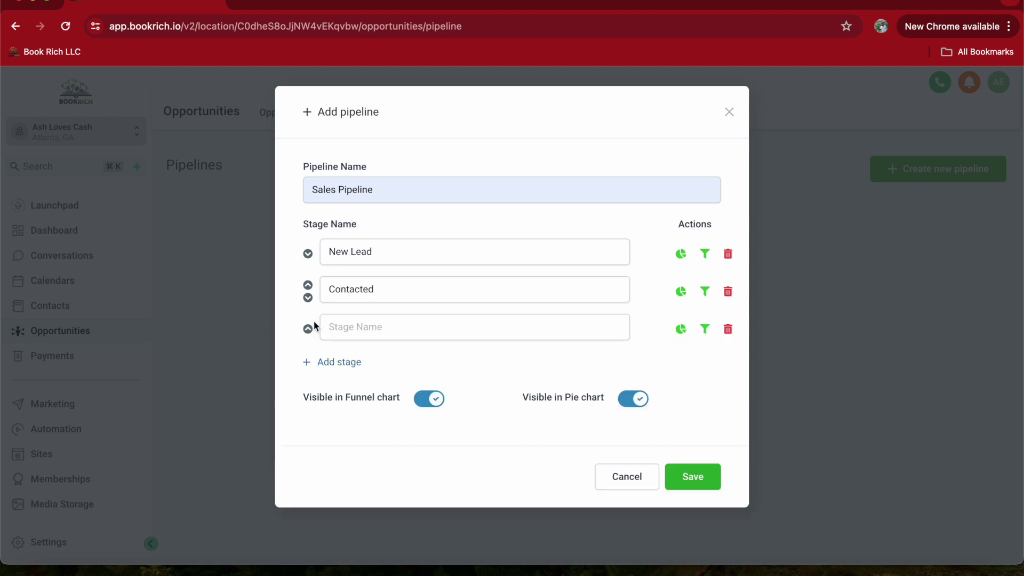
{"action": "left_click", "coordinate": [389, 293]}
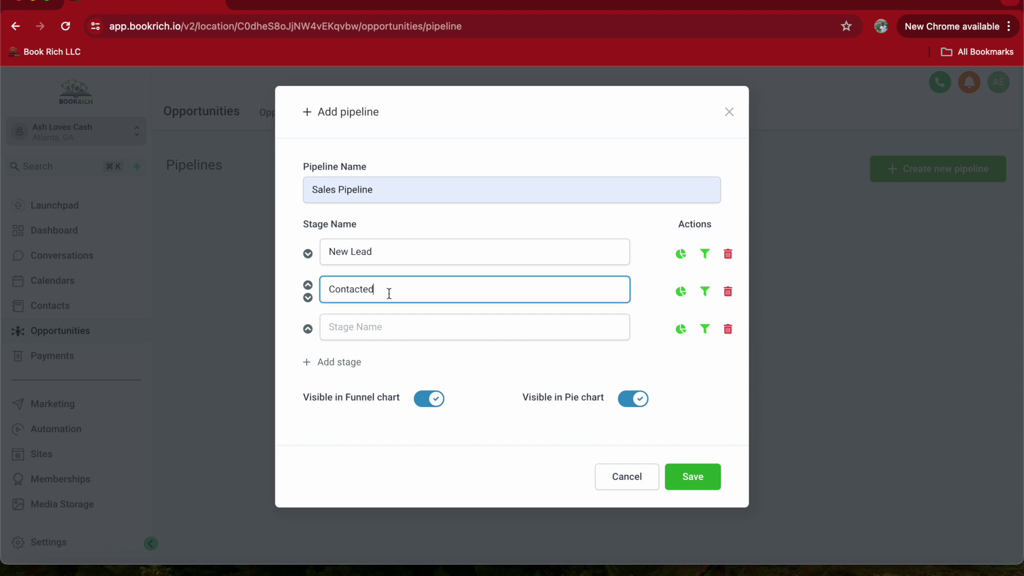
{"action": "left_click", "coordinate": [364, 334]}
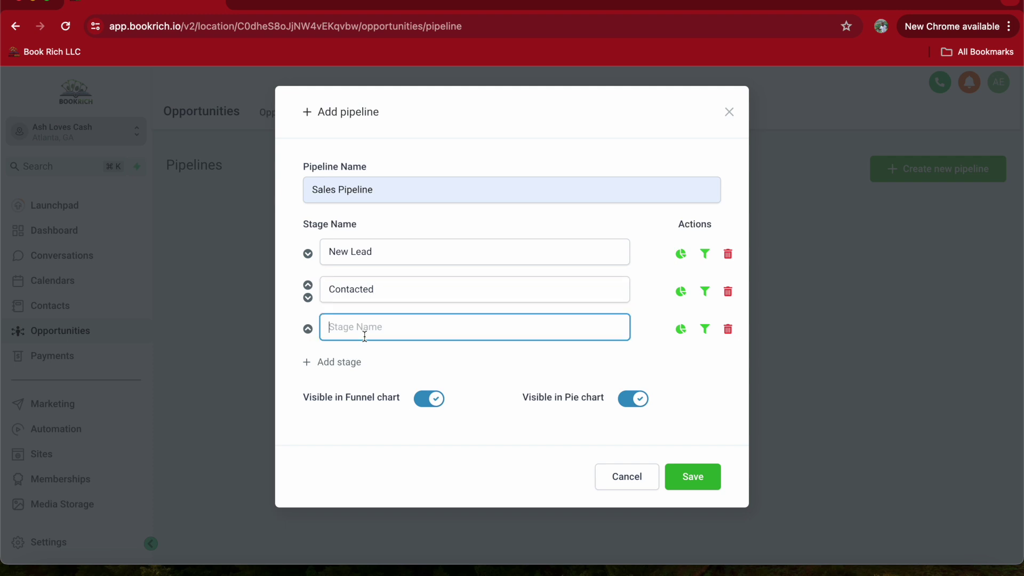
{"action": "type", "text": "Pro"}
{"action": "type", "text": "posal Sent"}
{"action": "left_click", "coordinate": [323, 362]}
{"action": "left_click", "coordinate": [330, 363]}
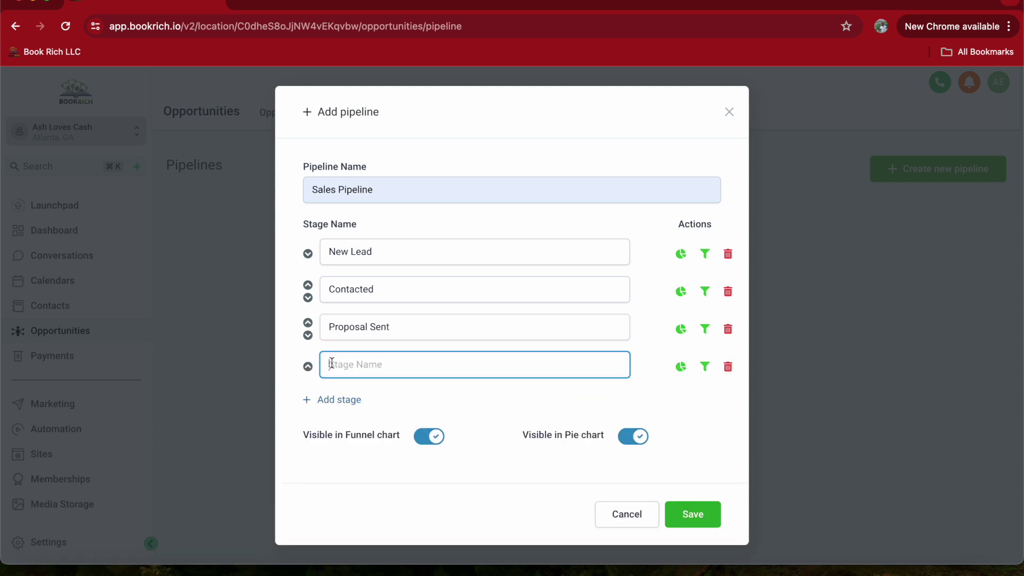
{"action": "key", "text": "Caps_Lock"}
{"action": "type", "text": "Closed"}
- Reorder the stages to New Lead, Contacted, Closed, Proposal Sent
{"action": "left_click", "coordinate": [308, 253]}
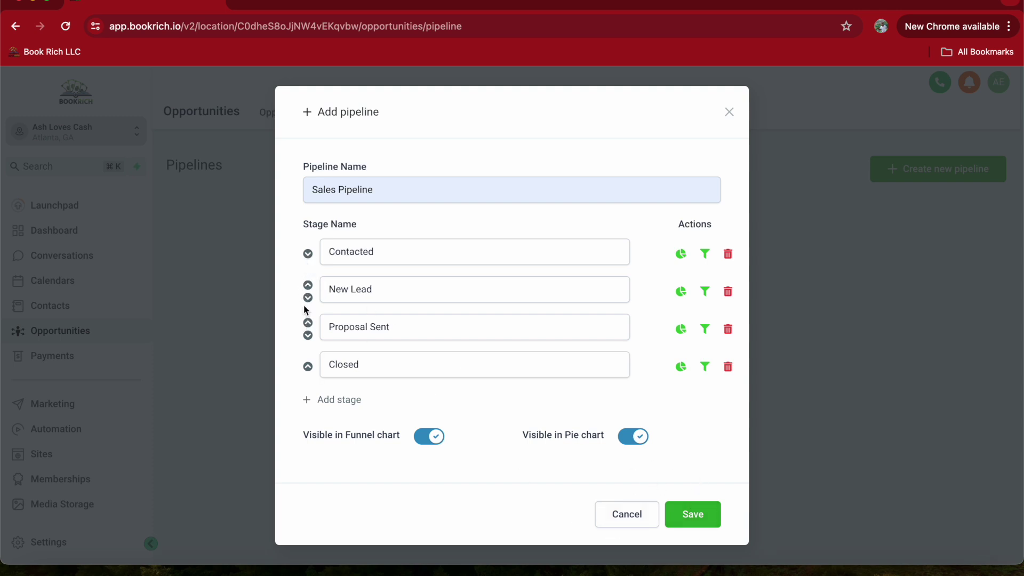
{"action": "left_click", "coordinate": [310, 366]}
{"action": "left_click", "coordinate": [310, 368]}
{"action": "left_click", "coordinate": [307, 254]}
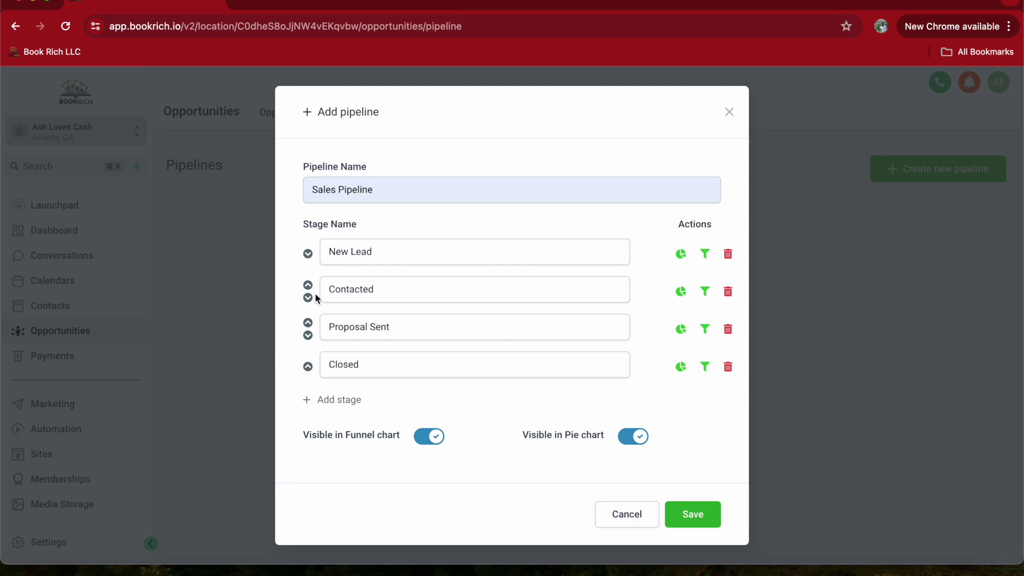
{"action": "left_click", "coordinate": [308, 367]}
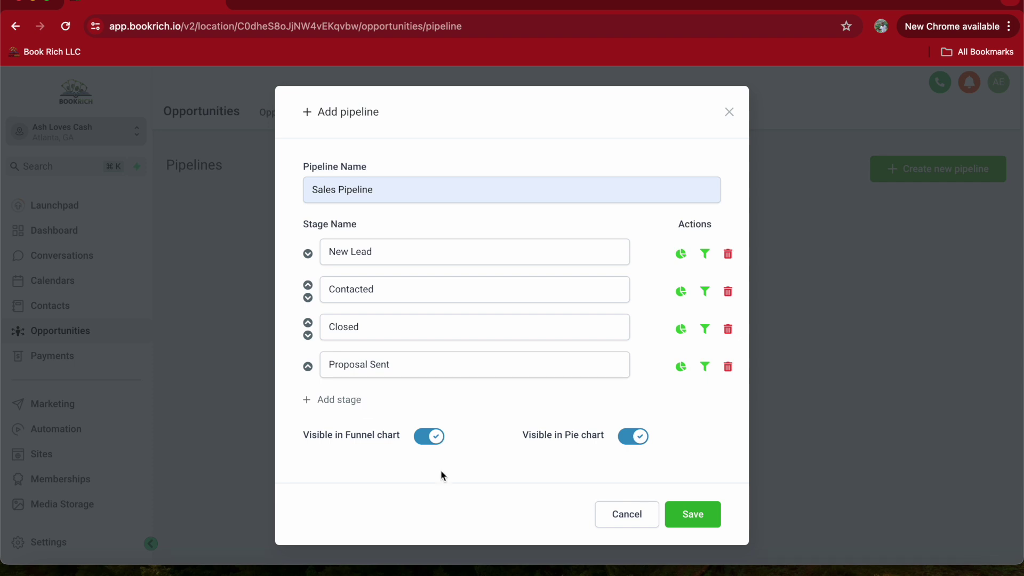
- Save the Sales Pipeline and start a new opportunity on its board
{"action": "left_click", "coordinate": [676, 507]}
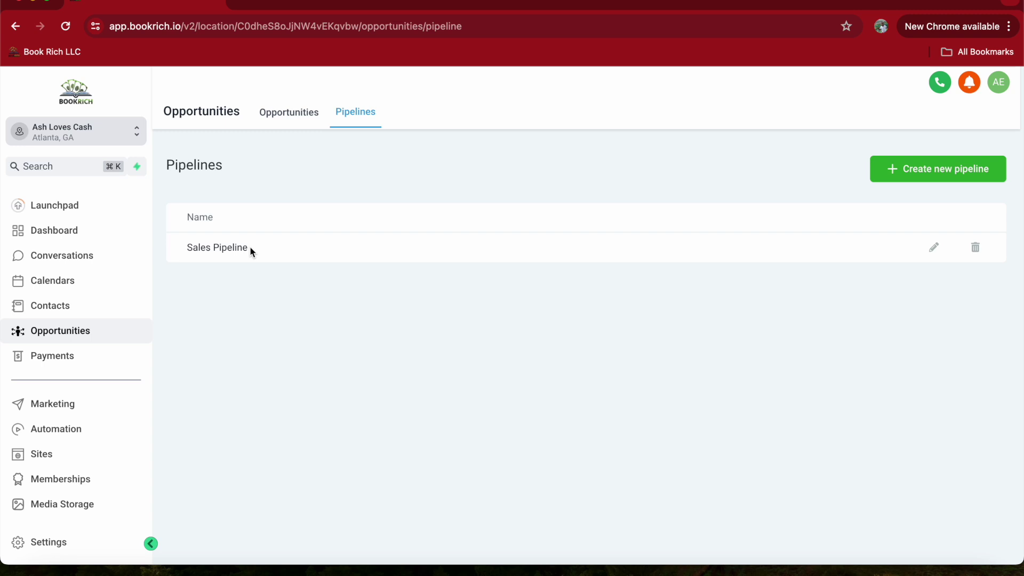
{"action": "left_click", "coordinate": [277, 122]}
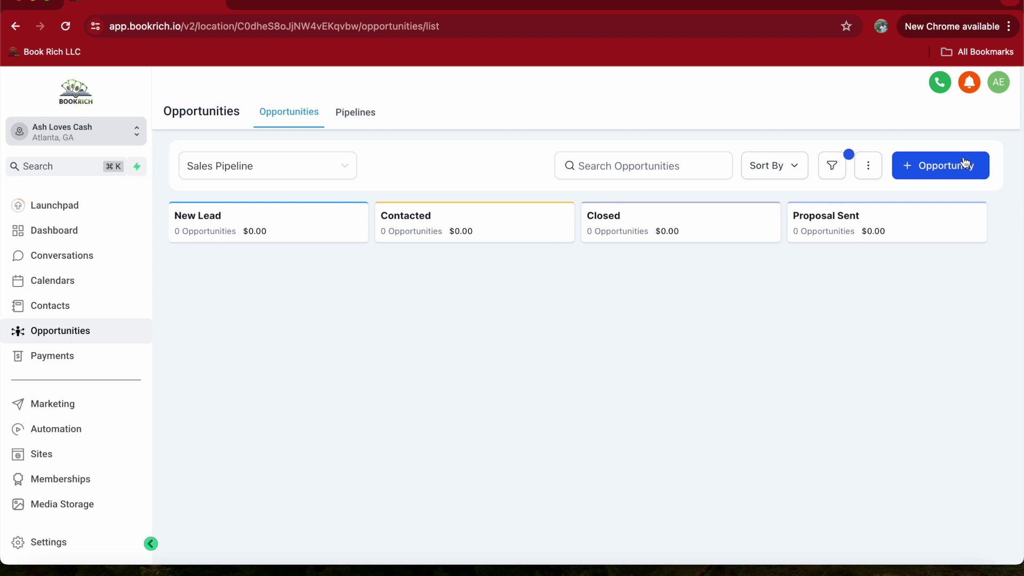
{"action": "left_click", "coordinate": [908, 170]}
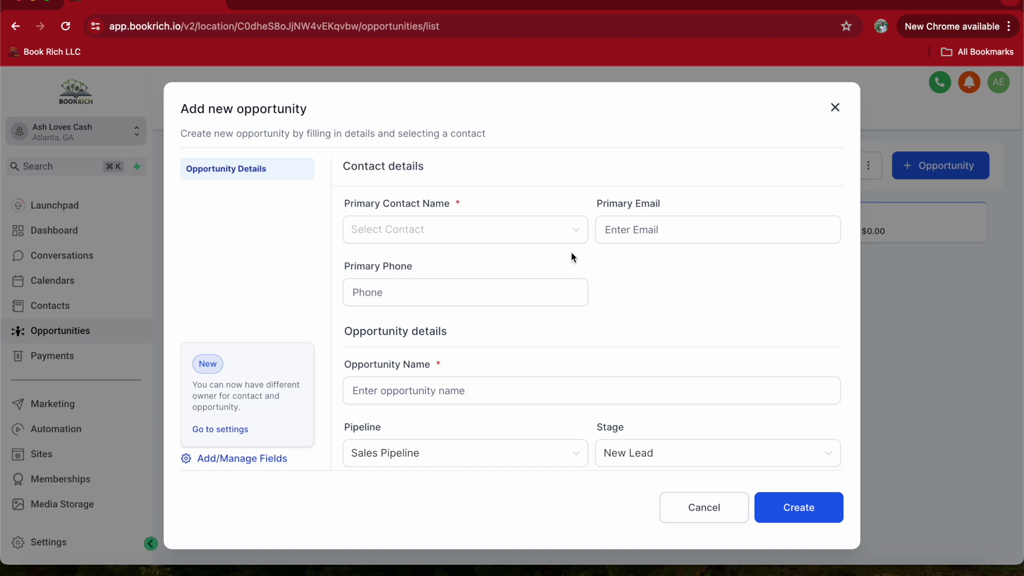
- Show the contacts available for the opportunity's Primary Contact Name
{"action": "scroll", "coordinate": [571, 252], "scroll_direction": "down", "scroll_amount": 5}
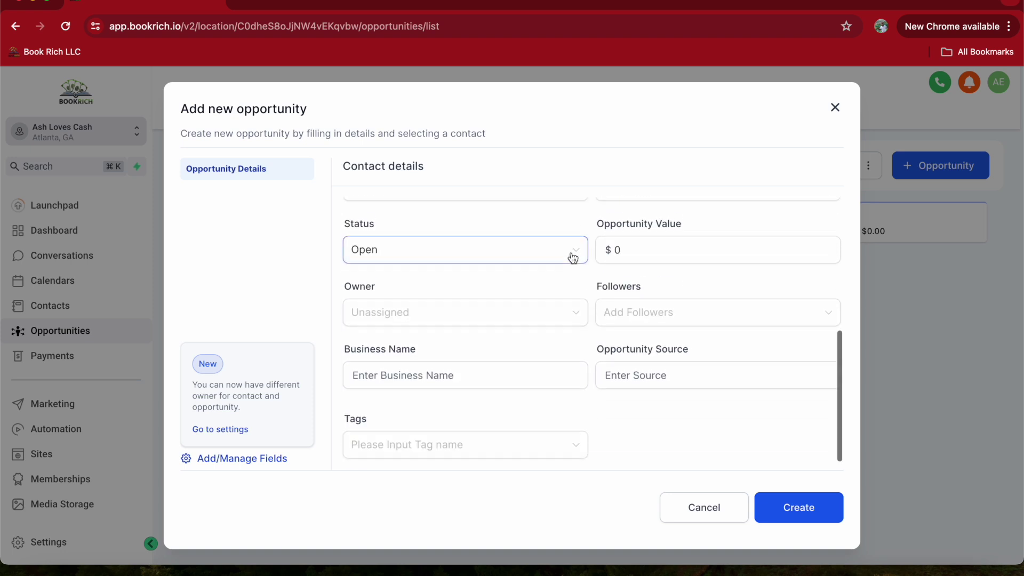
{"action": "scroll", "coordinate": [572, 251], "scroll_direction": "up", "scroll_amount": 5}
{"action": "left_click", "coordinate": [504, 235]}
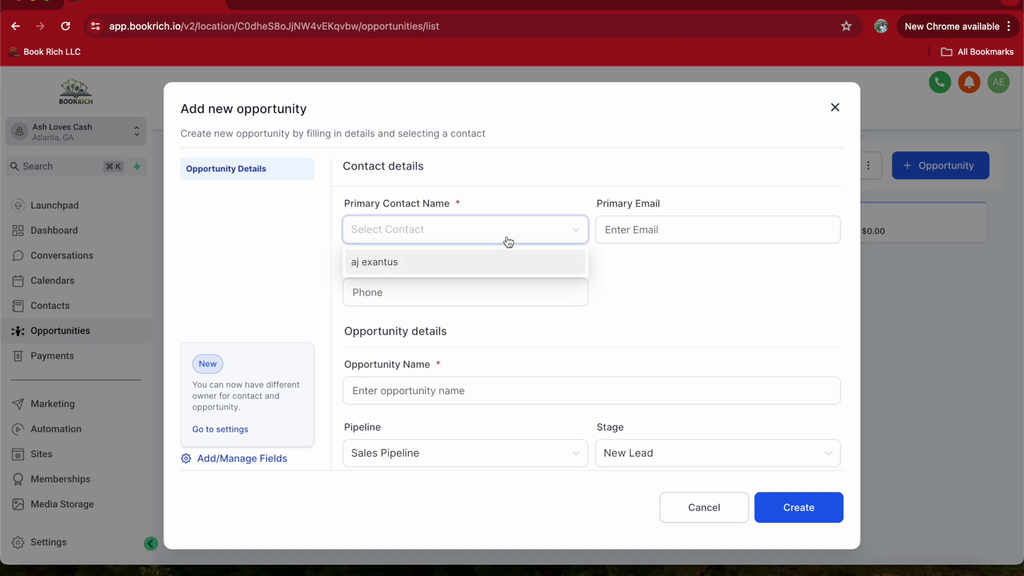
- Choose the only contact as primary contact and check the auto-filled email and phone
{"action": "left_click", "coordinate": [628, 296]}
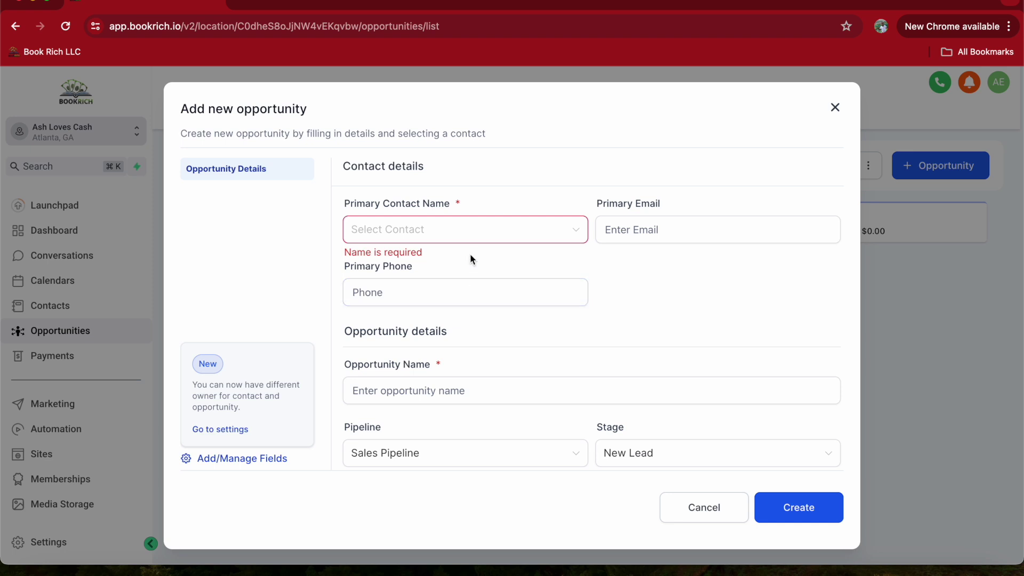
{"action": "left_click", "coordinate": [563, 237]}
{"action": "left_click", "coordinate": [526, 261]}
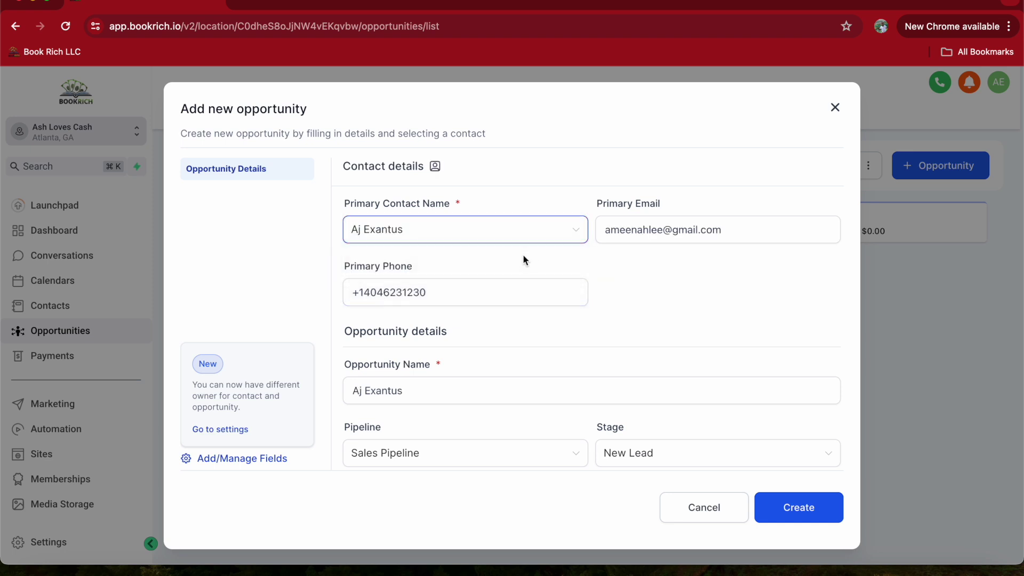
{"action": "scroll", "coordinate": [629, 312], "scroll_direction": "down", "scroll_amount": 4}
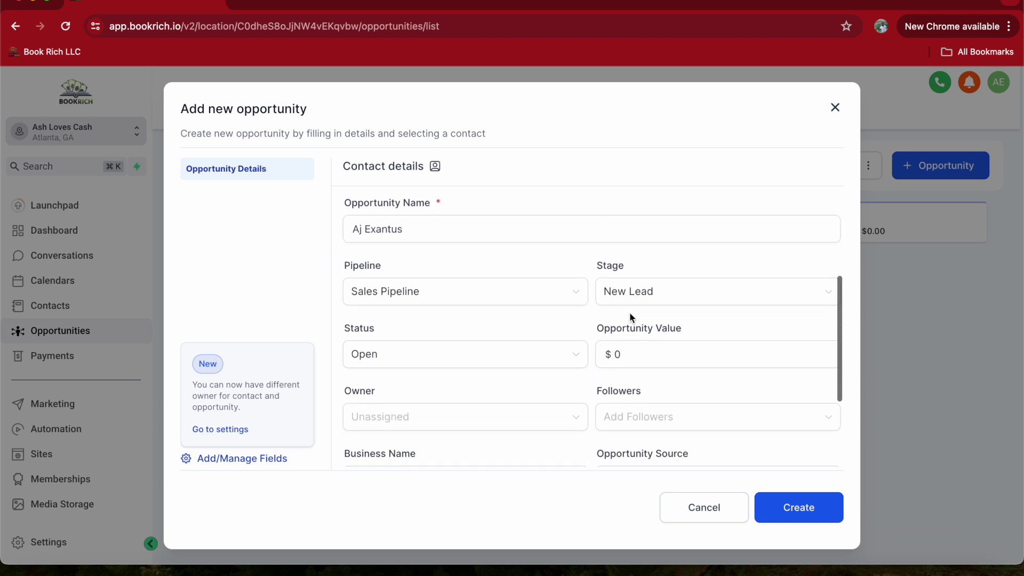
{"action": "scroll", "coordinate": [629, 312], "scroll_direction": "down", "scroll_amount": 2}
{"action": "scroll", "coordinate": [630, 313], "scroll_direction": "up", "scroll_amount": 6}
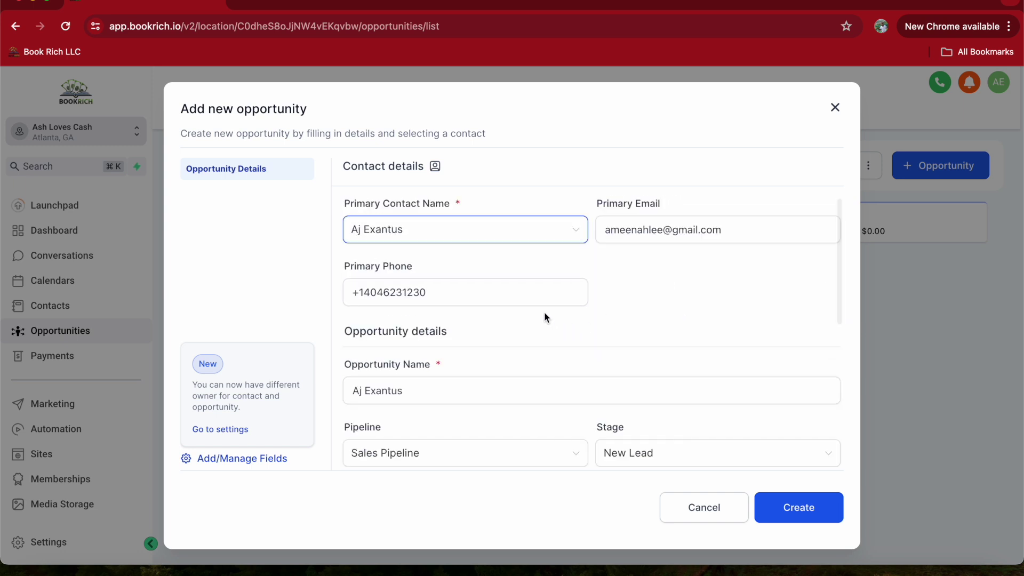
{"action": "left_click", "coordinate": [520, 299]}
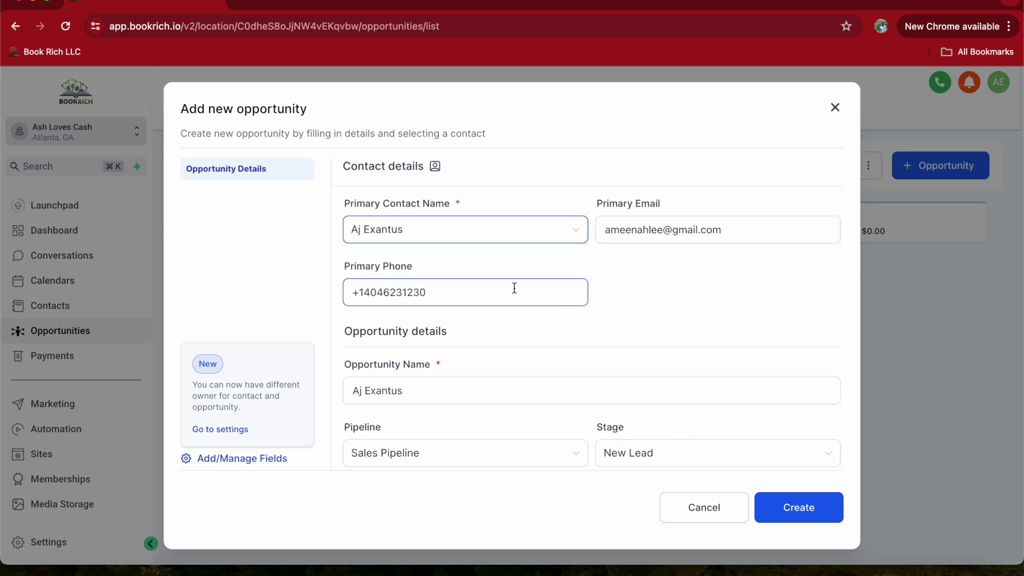
{"action": "left_click", "coordinate": [668, 230]}
{"action": "scroll", "coordinate": [686, 344], "scroll_direction": "down", "scroll_amount": 3}
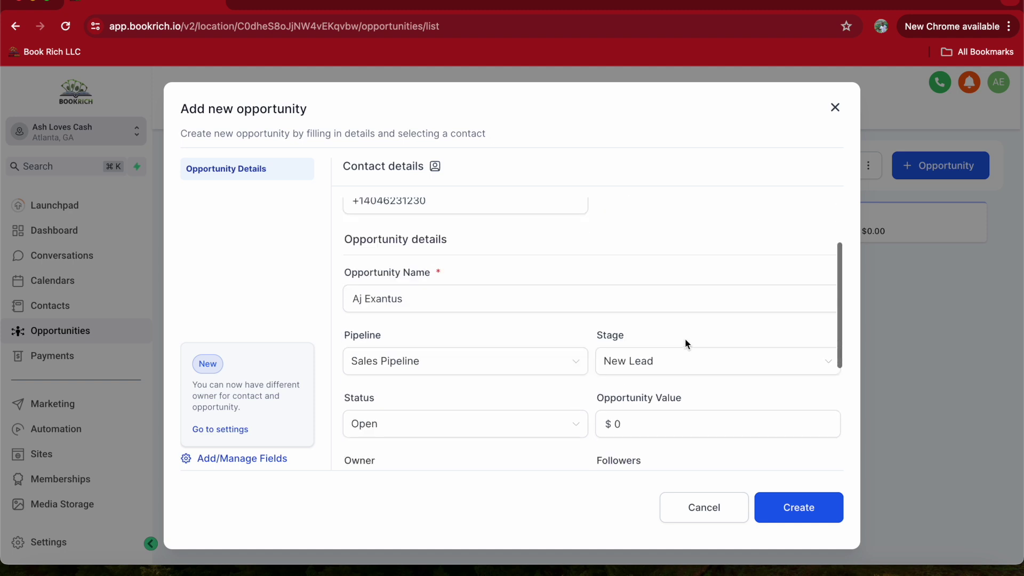
- Set the opportunity value to $8
{"action": "left_click", "coordinate": [608, 371]}
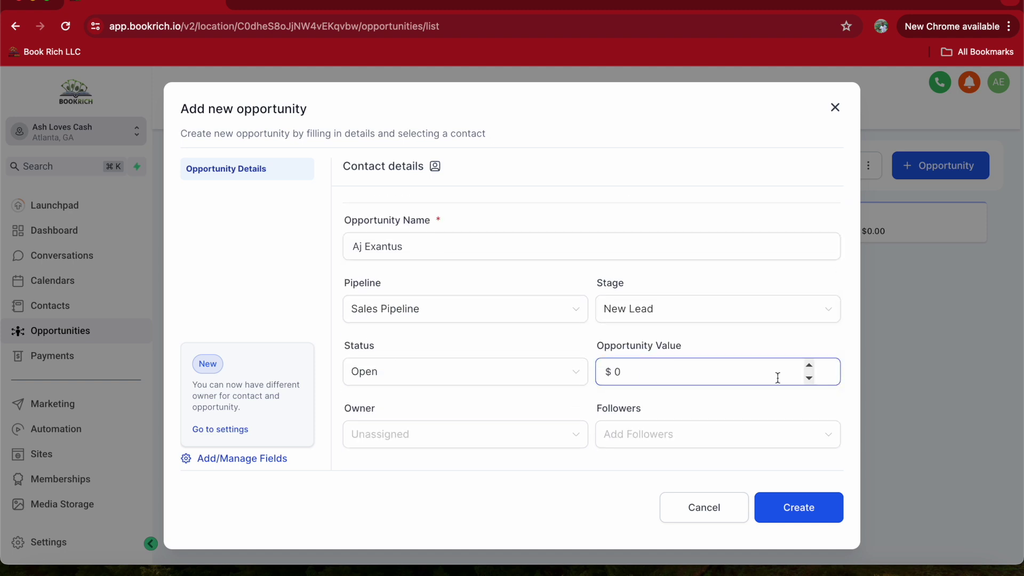
{"action": "left_click", "coordinate": [809, 364]}
{"action": "left_click", "coordinate": [809, 364]}
{"action": "left_click", "coordinate": [808, 364]}
{"action": "left_click", "coordinate": [809, 365]}
{"action": "left_click", "coordinate": [808, 364]}
{"action": "left_click", "coordinate": [808, 365]}
{"action": "left_click", "coordinate": [808, 365]}
{"action": "left_click", "coordinate": [809, 365]}
{"action": "left_click", "coordinate": [808, 365]}
{"action": "left_click", "coordinate": [809, 378]}
- Place the opportunity in the Proposal Sent stage of Sales Pipeline
{"action": "left_click", "coordinate": [528, 372]}
{"action": "left_click", "coordinate": [678, 307]}
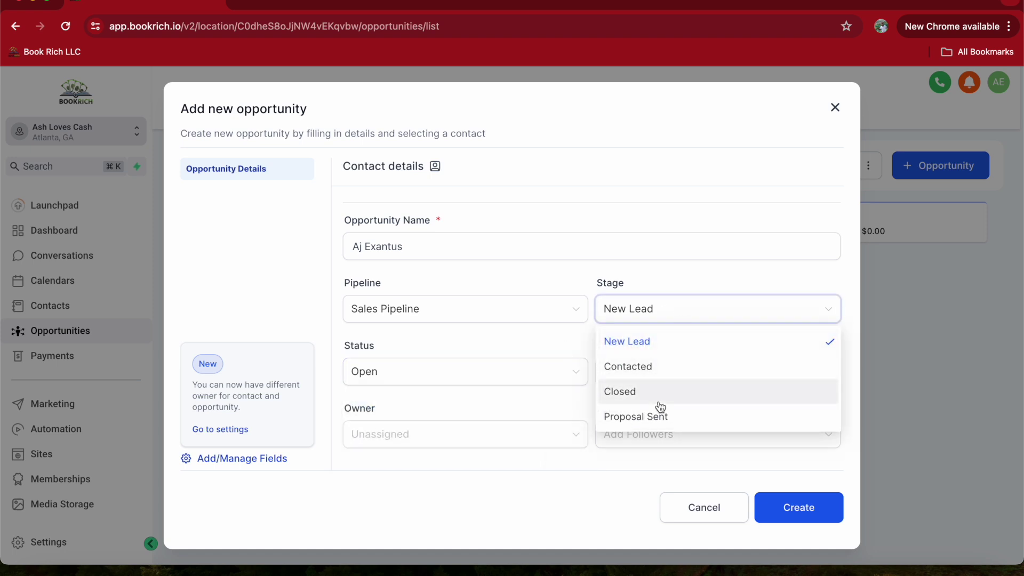
{"action": "left_click", "coordinate": [645, 373]}
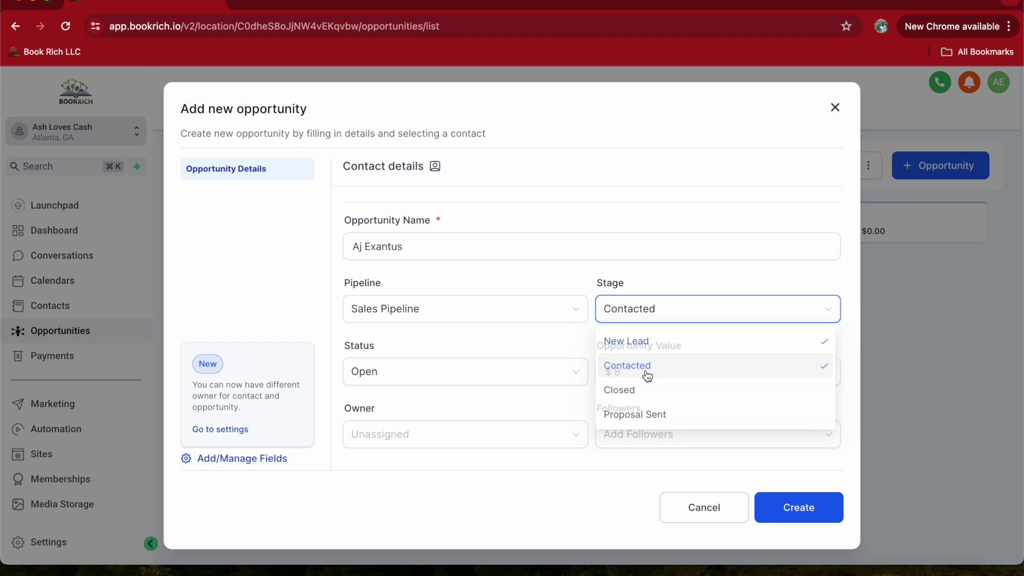
{"action": "left_click", "coordinate": [647, 320]}
{"action": "left_click", "coordinate": [647, 426]}
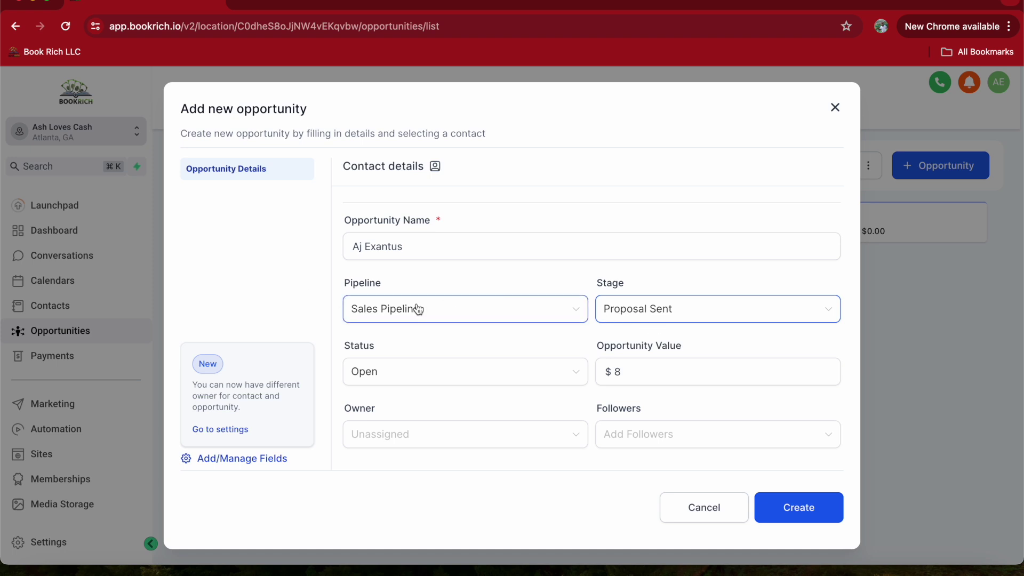
{"action": "left_click", "coordinate": [367, 321]}
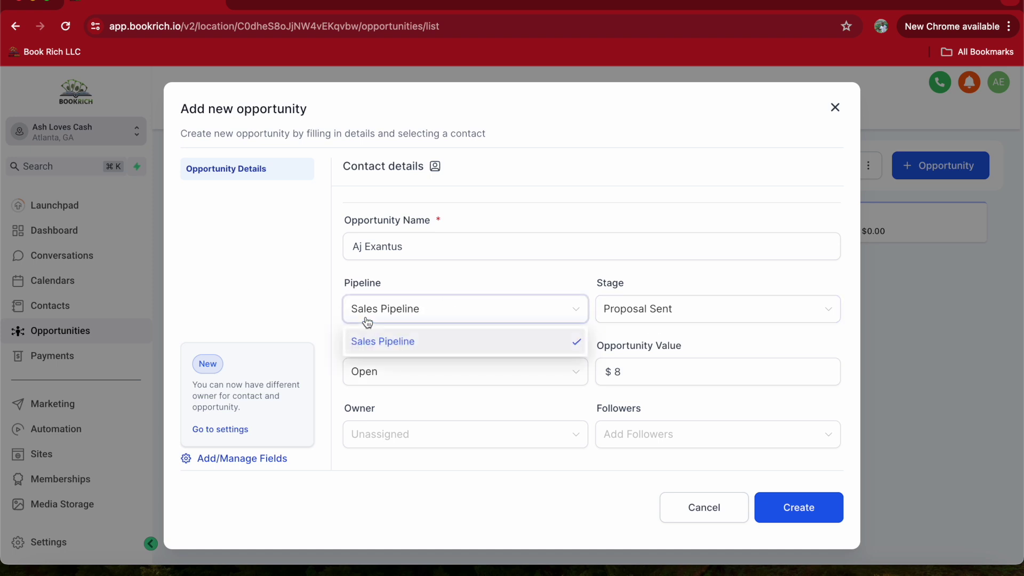
{"action": "left_click", "coordinate": [367, 322]}
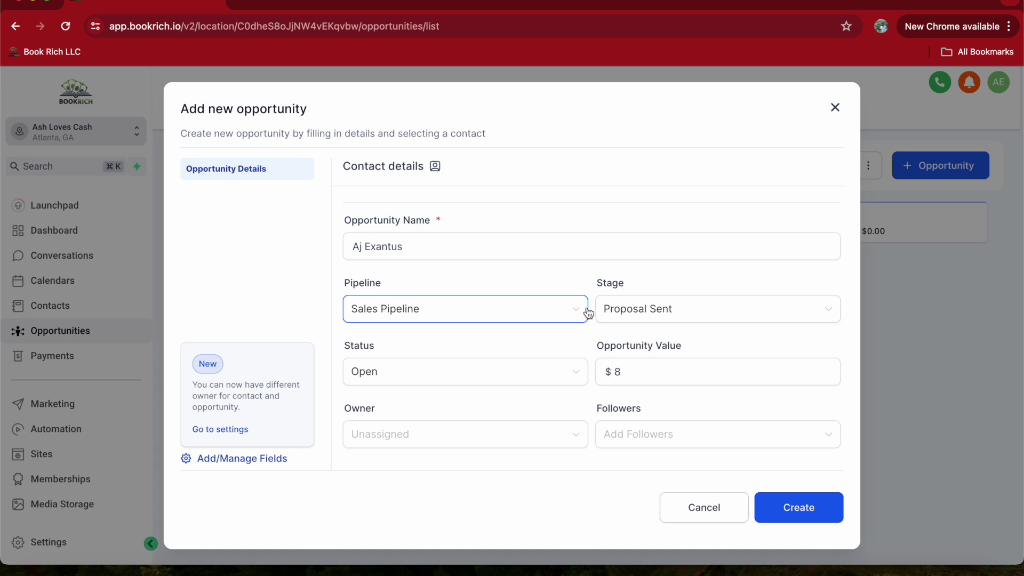
{"action": "left_click", "coordinate": [648, 311]}
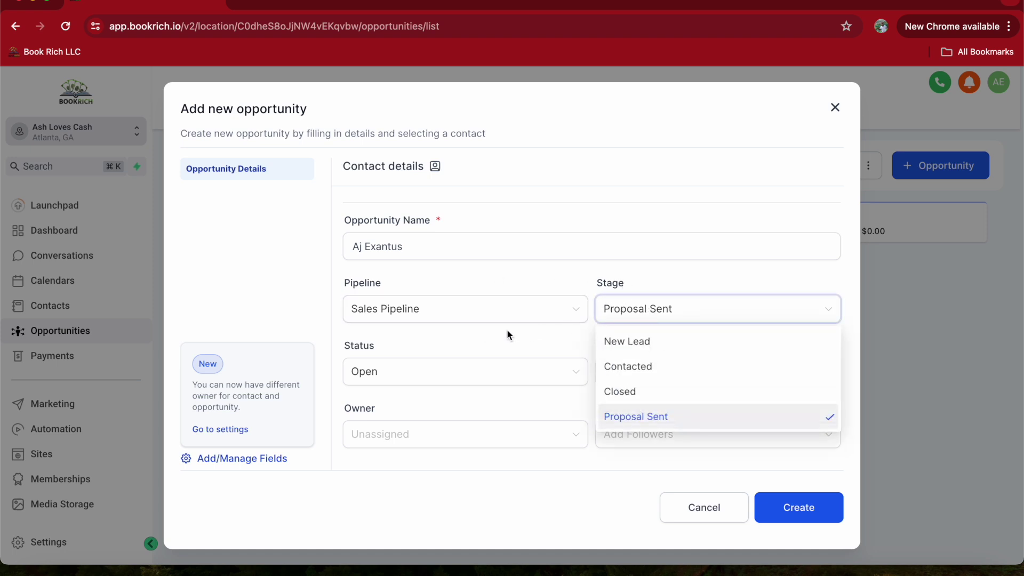
{"action": "left_click", "coordinate": [471, 295]}
{"action": "scroll", "coordinate": [471, 291], "scroll_direction": "down", "scroll_amount": 3}
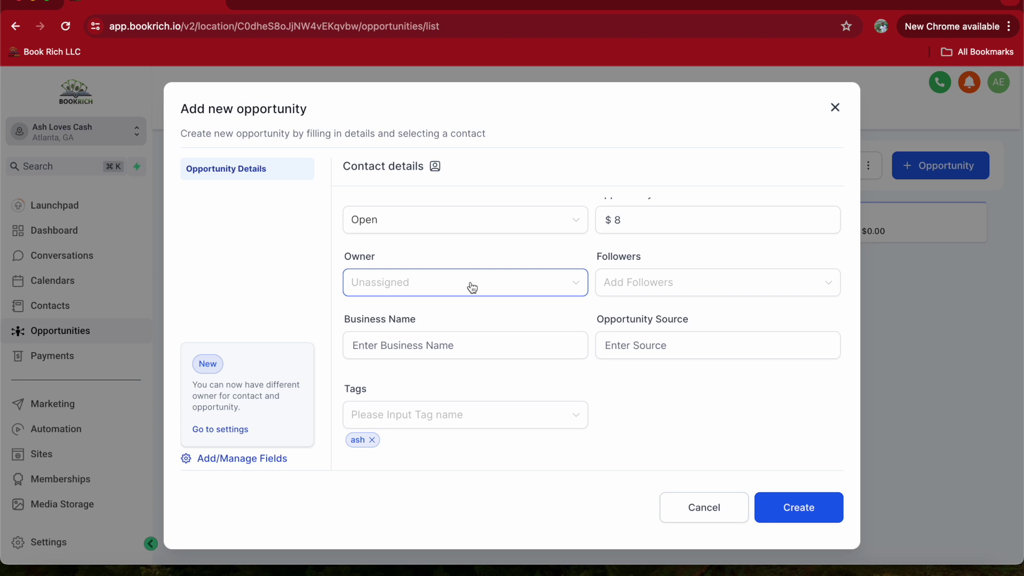
- Create the opportunity, opening its edit dialog with value $8 and tag ash
{"action": "left_click", "coordinate": [790, 510]}
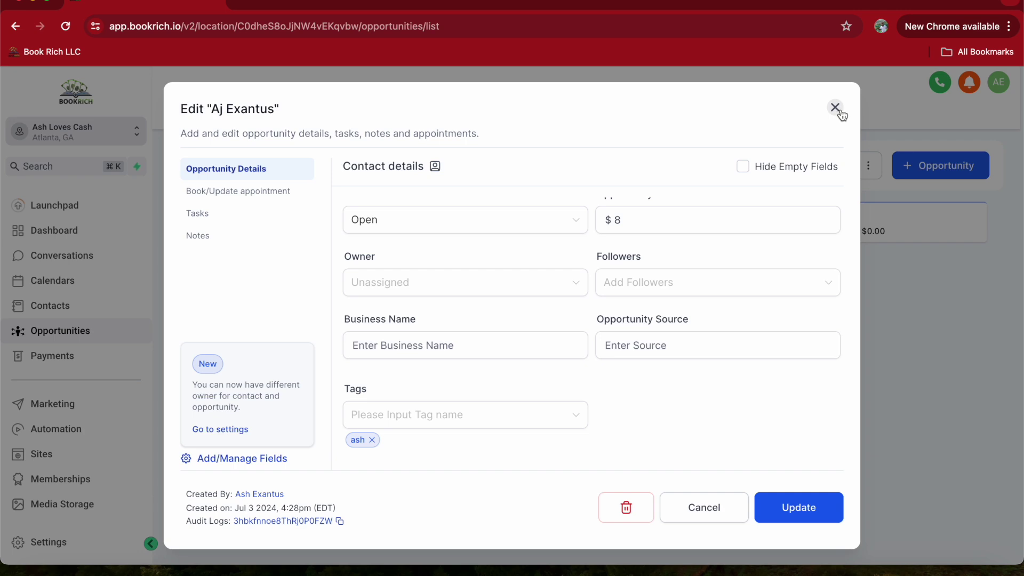
- Close the opportunity editor to return to the Sales Pipeline board
{"action": "left_click", "coordinate": [835, 108]}
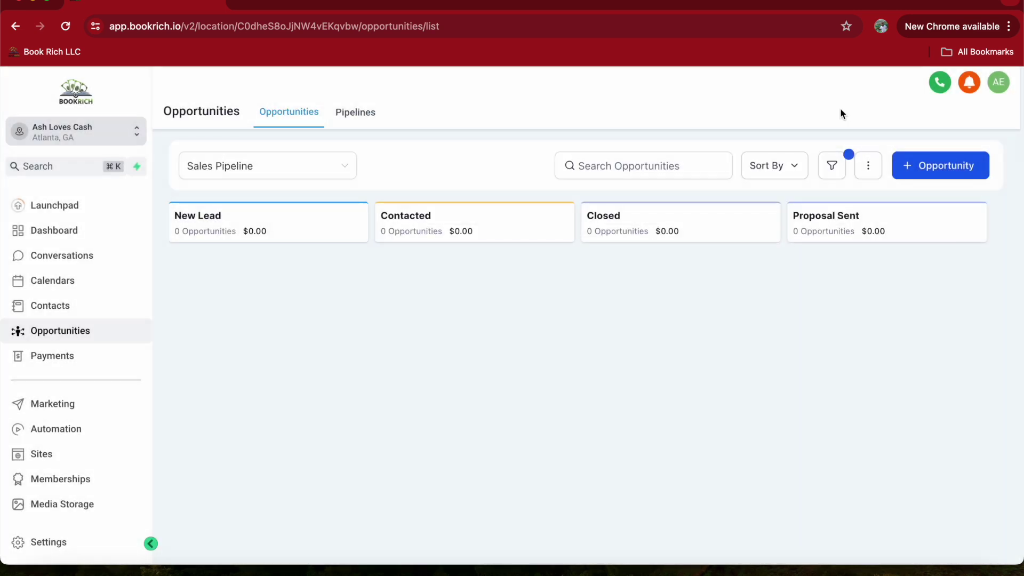